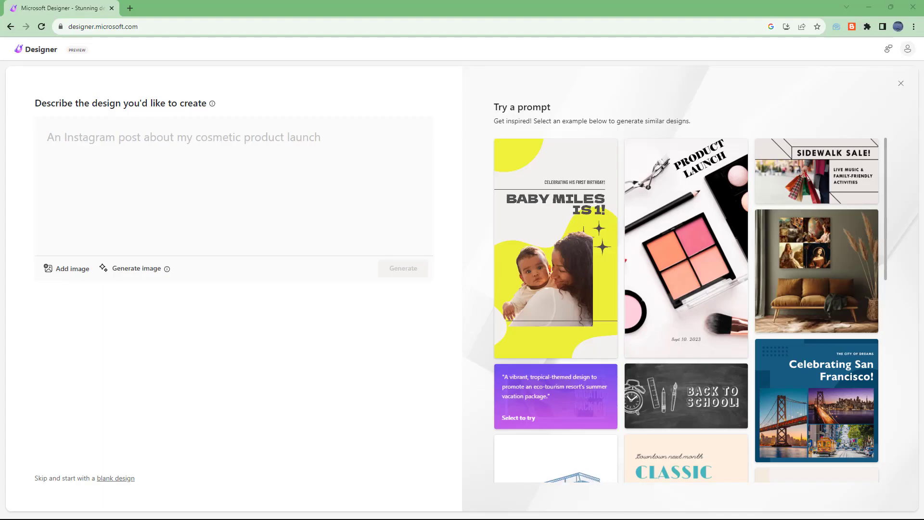
- Enter the prompt 'A poster design for a youtube channel named "TutorTube" which is an education channel.' and generate designs
left_click(908, 50)
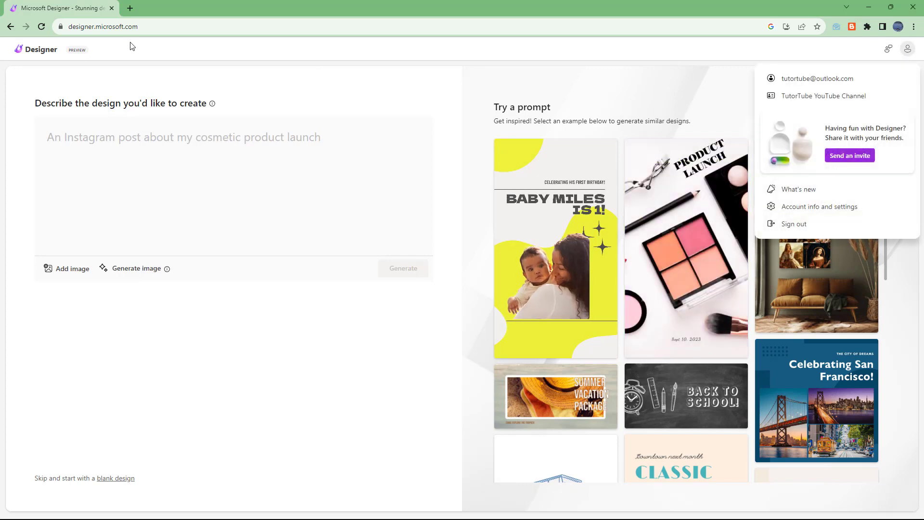
left_click(161, 57)
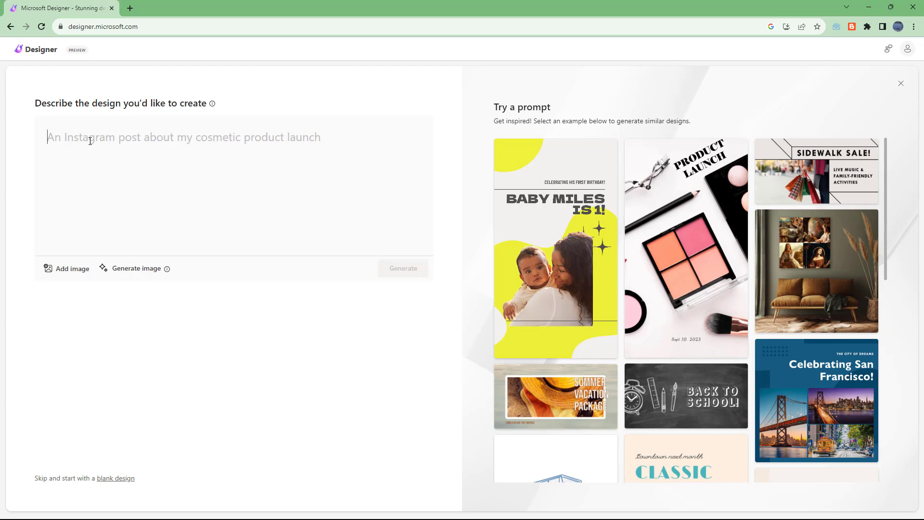
left_click(90, 141)
type("A")
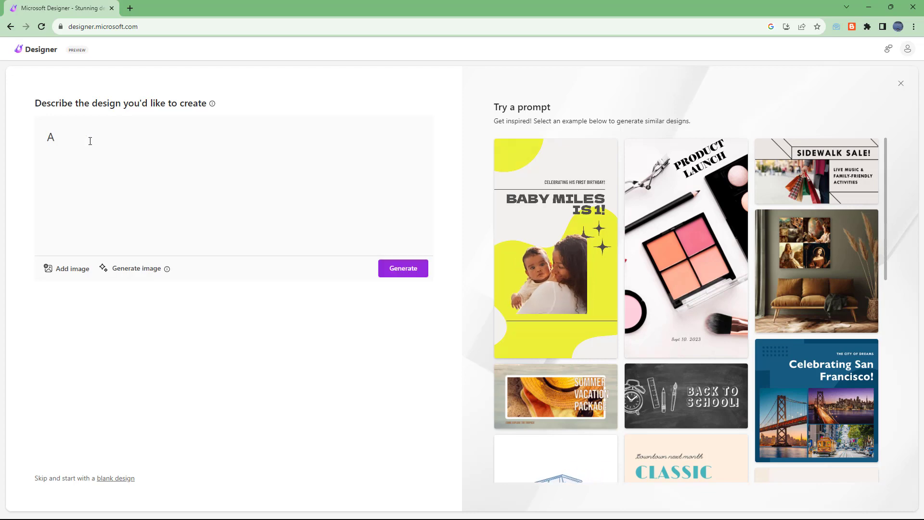
type(" poster design for a youtube cja")
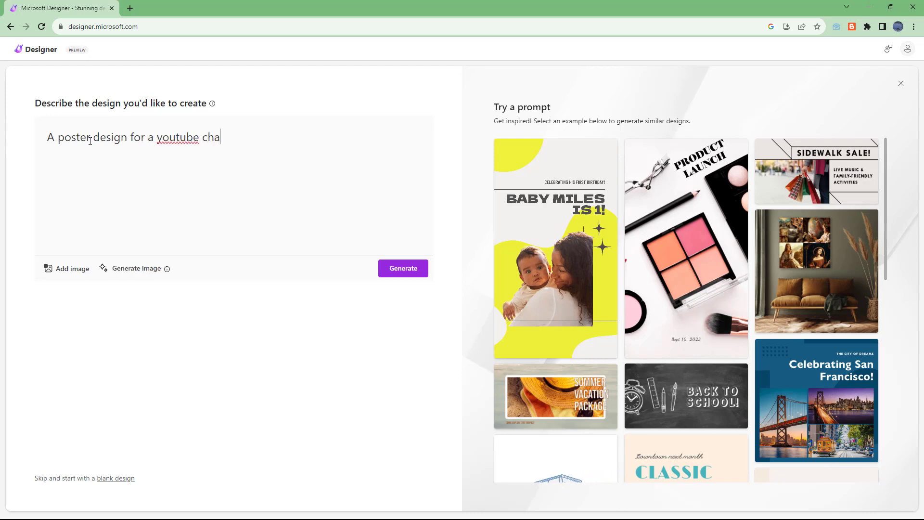
type("nnel named")
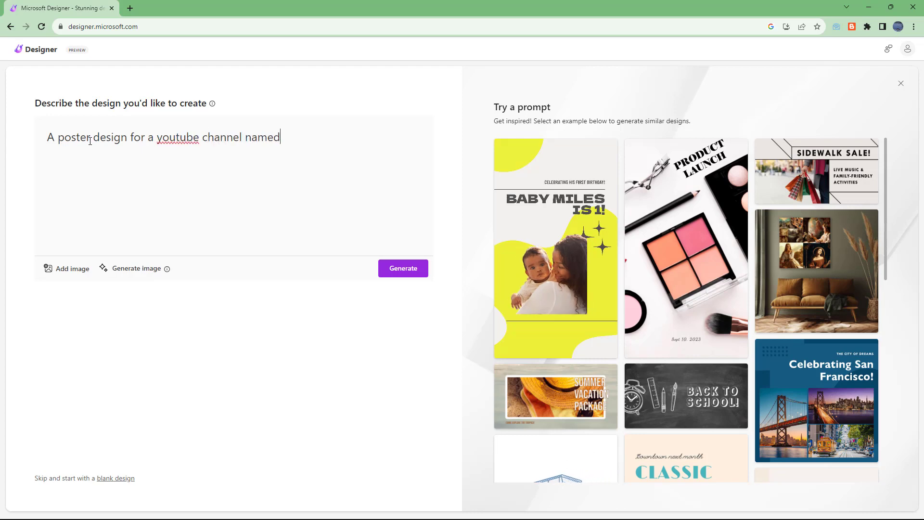
type(" \"TutorT")
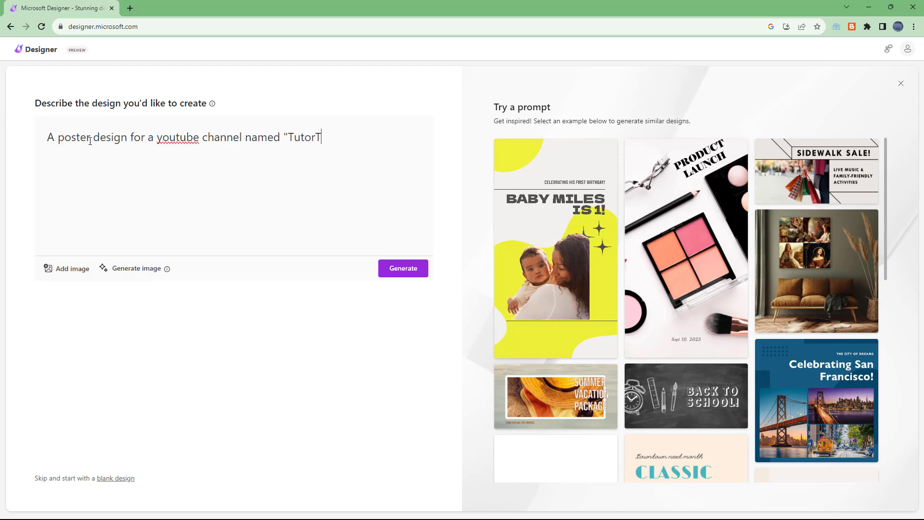
type("ube\" which")
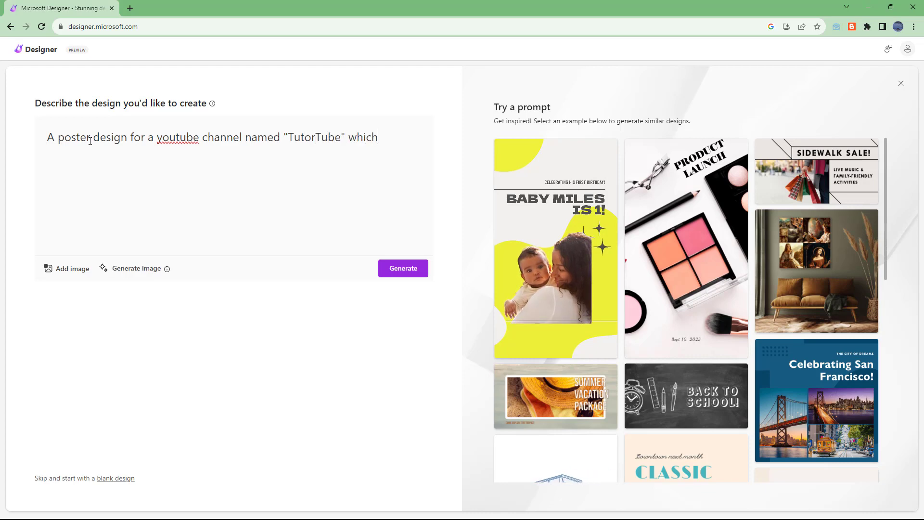
type(" is an education channel")
key("BackSpace")
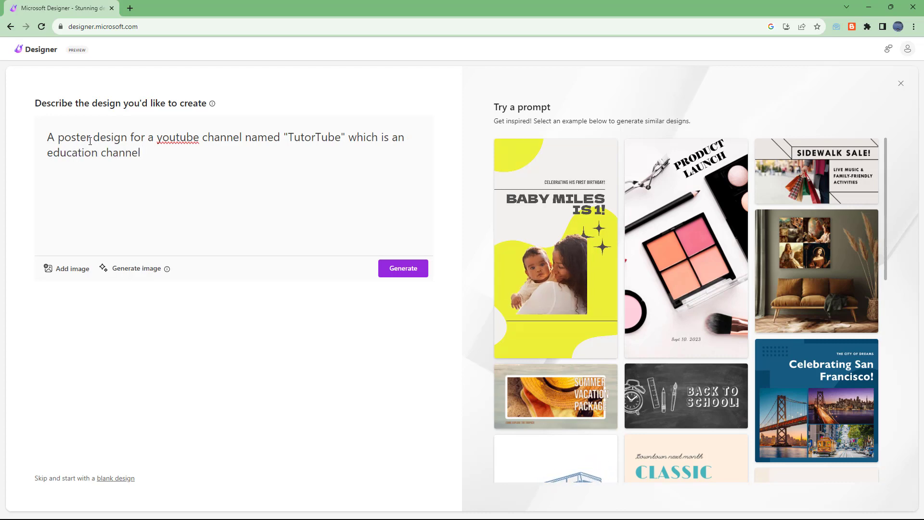
type(".")
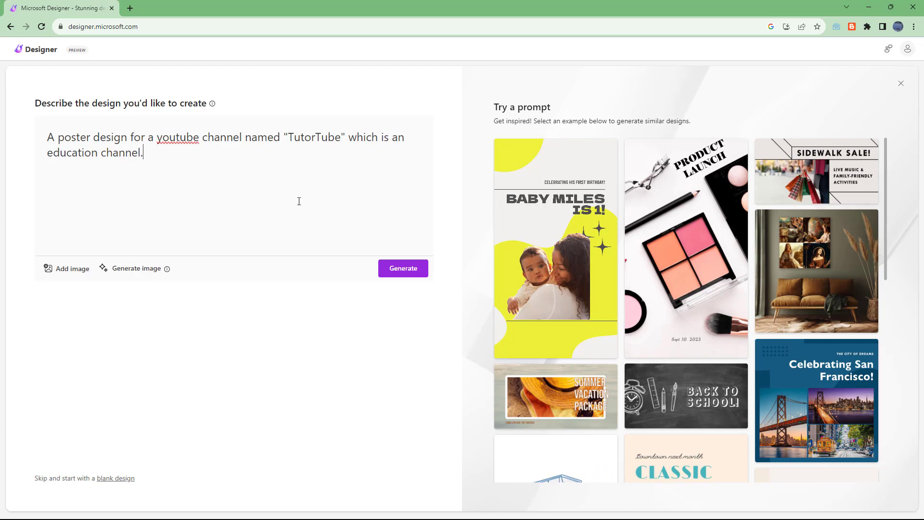
left_click(420, 269)
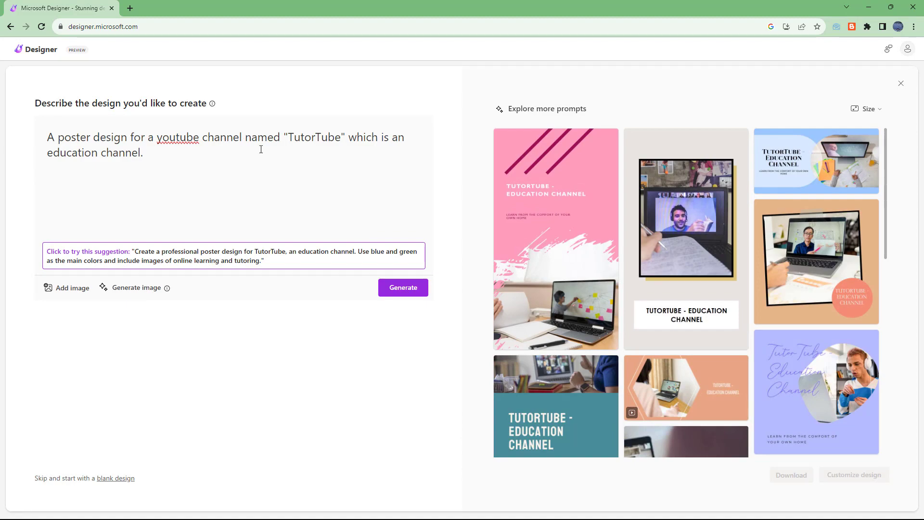
- Browse the generated designs, then adopt the suggested professional blue-and-green online-learning TutorTube prompt
scroll(761, 205, "down", 10)
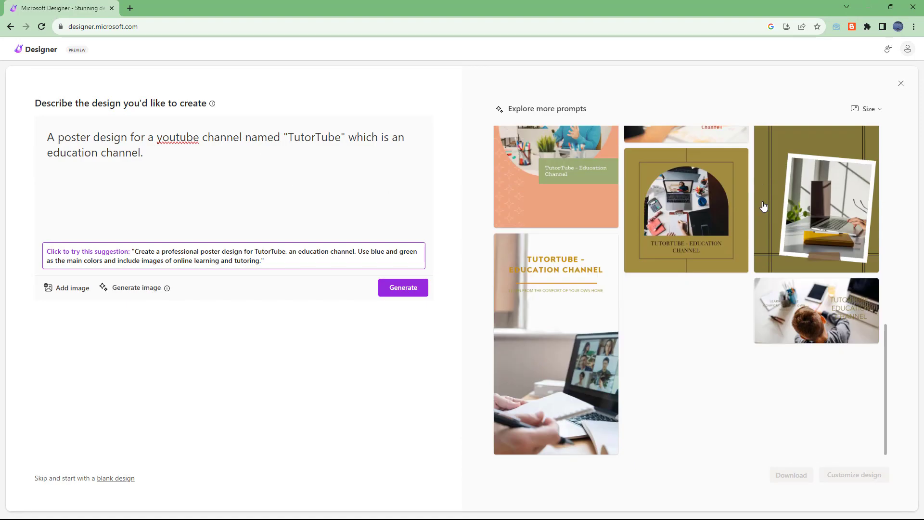
scroll(775, 328, "down", 1)
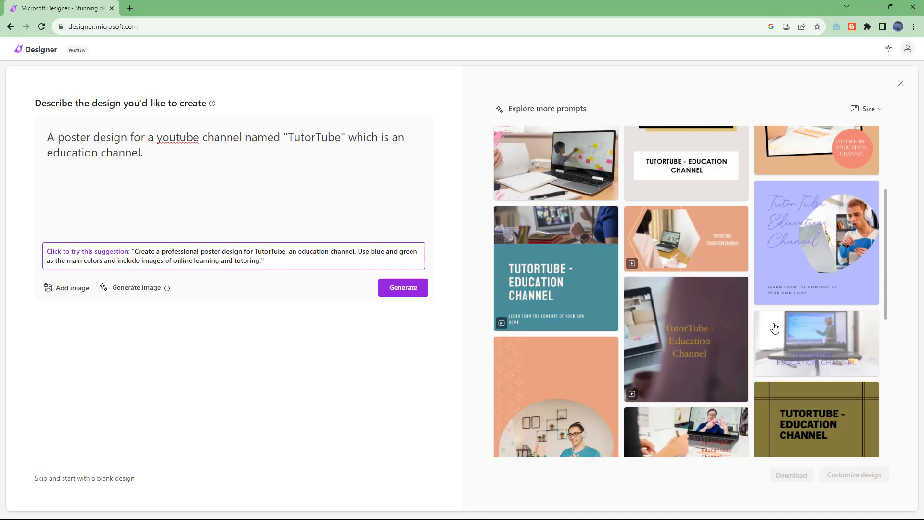
scroll(773, 326, "down", 10)
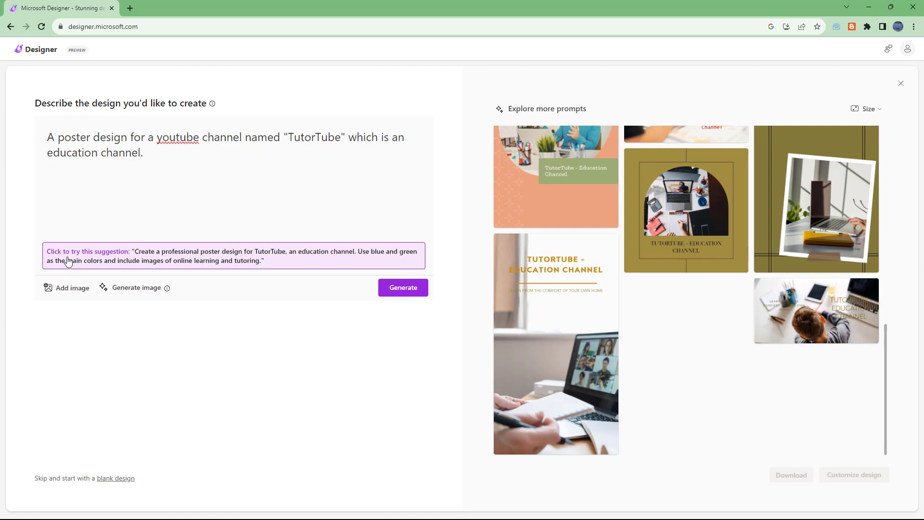
left_click(182, 263)
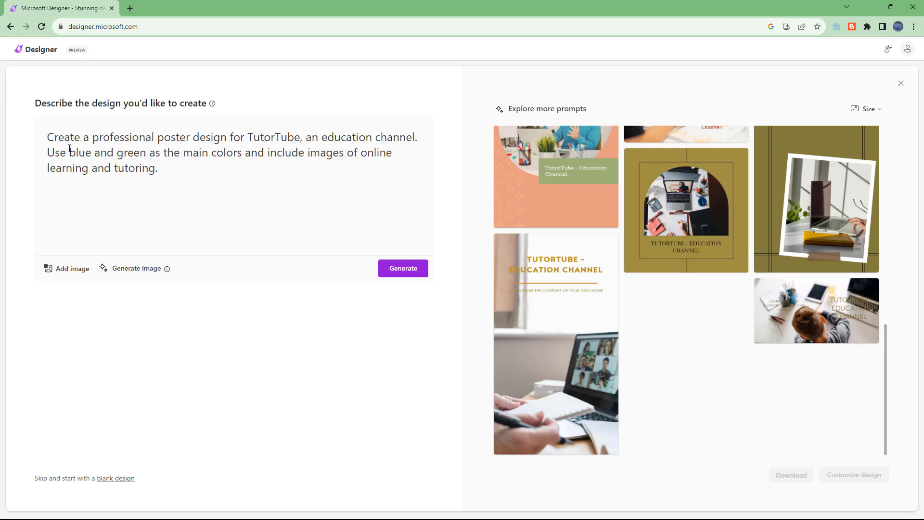
- Replace 'blue' with red and 'green' with white in the prompt, then regenerate the designs
left_click_drag(92, 152, 70, 152)
type("red")
left_click_drag(141, 153, 114, 153)
type("white")
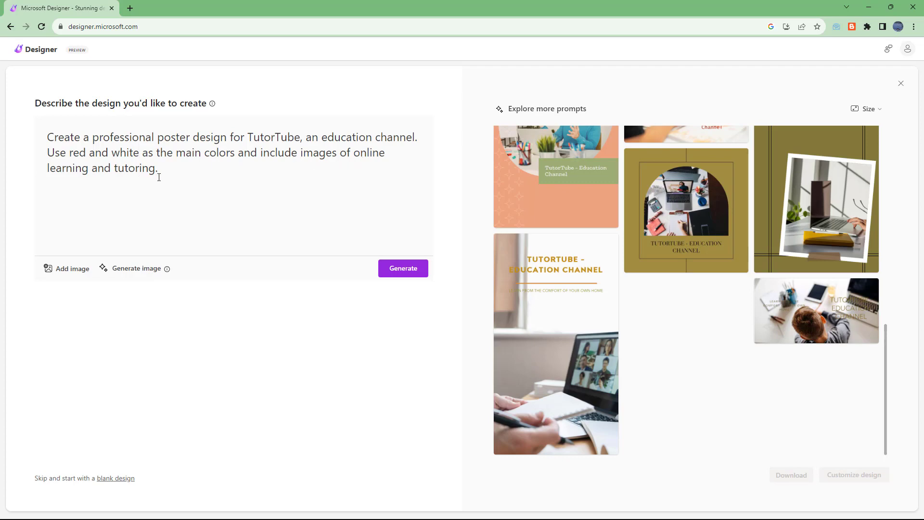
left_click(397, 273)
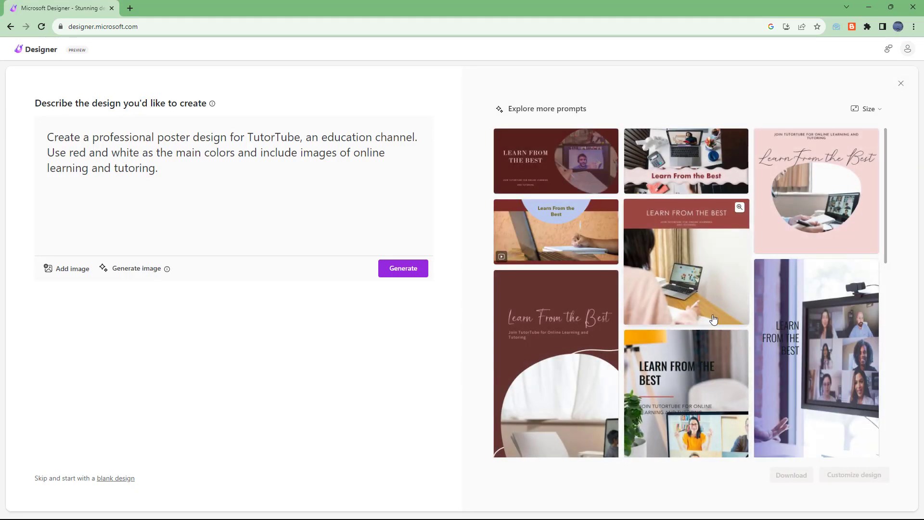
scroll(714, 319, "down", 10)
scroll(714, 319, "up", 9)
scroll(714, 319, "up", 1)
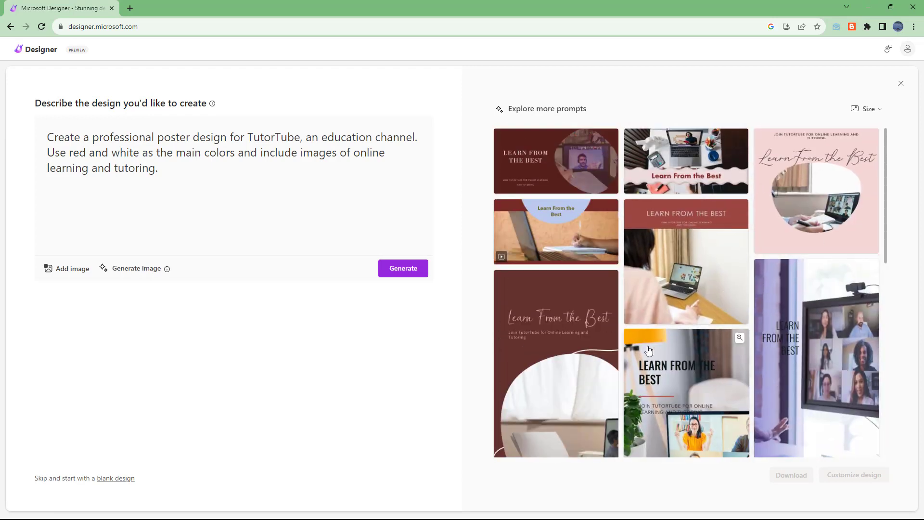
scroll(649, 350, "down", 10)
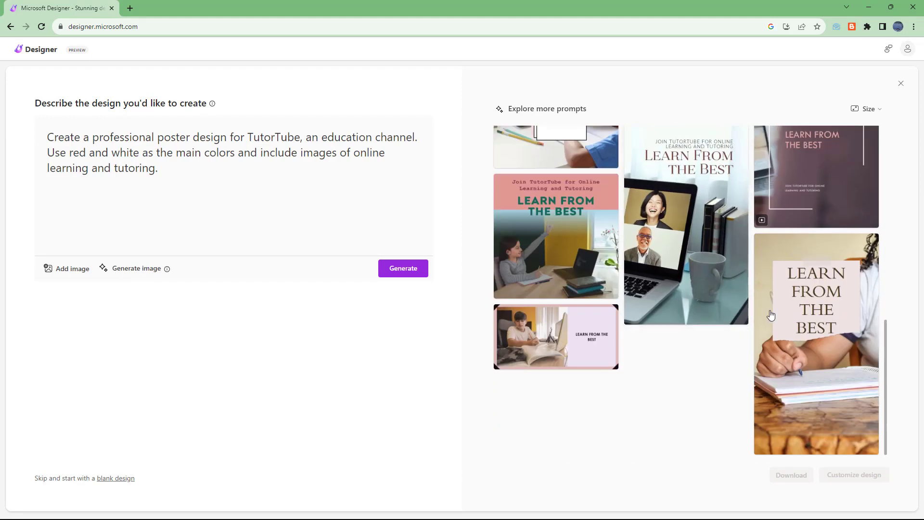
scroll(696, 305, "up", 10)
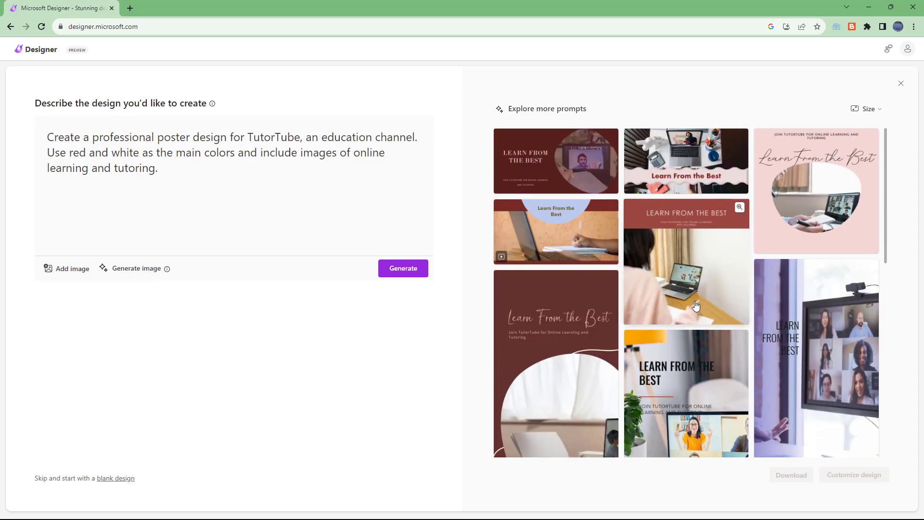
scroll(717, 337, "down", 5)
scroll(737, 366, "up", 4)
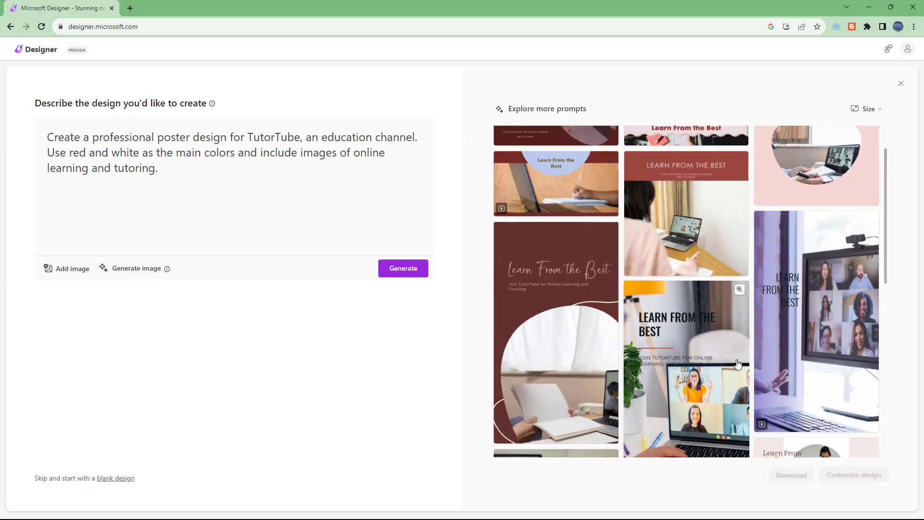
scroll(738, 365, "up", 1)
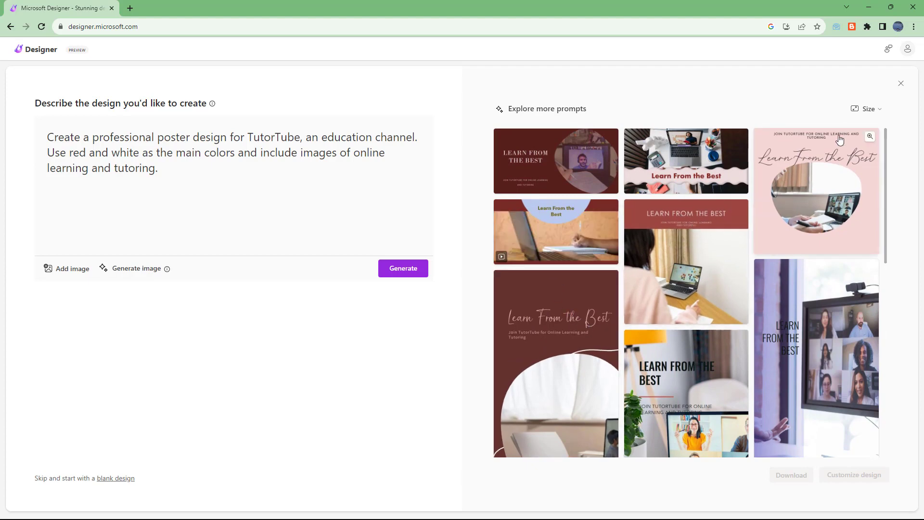
scroll(633, 319, "down", 10)
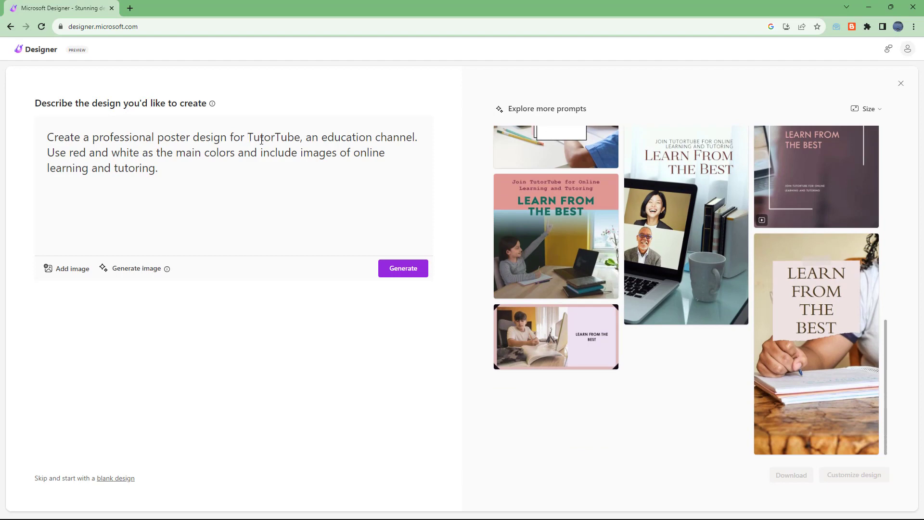
type("\"")
type("\"")
type("a")
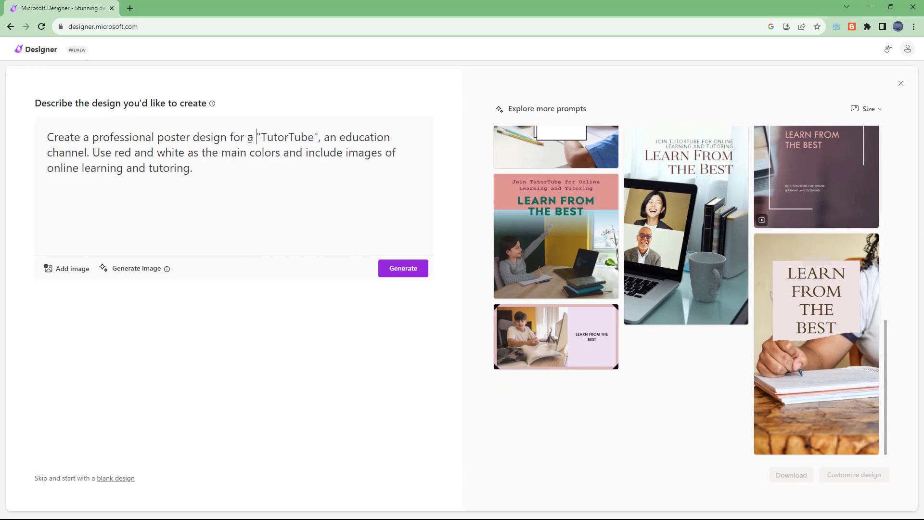
- Delete the stray 'a' and insert 'channel named' before "TutorTube", then regenerate the designs
key("BackSpace")
key("BackSpace")
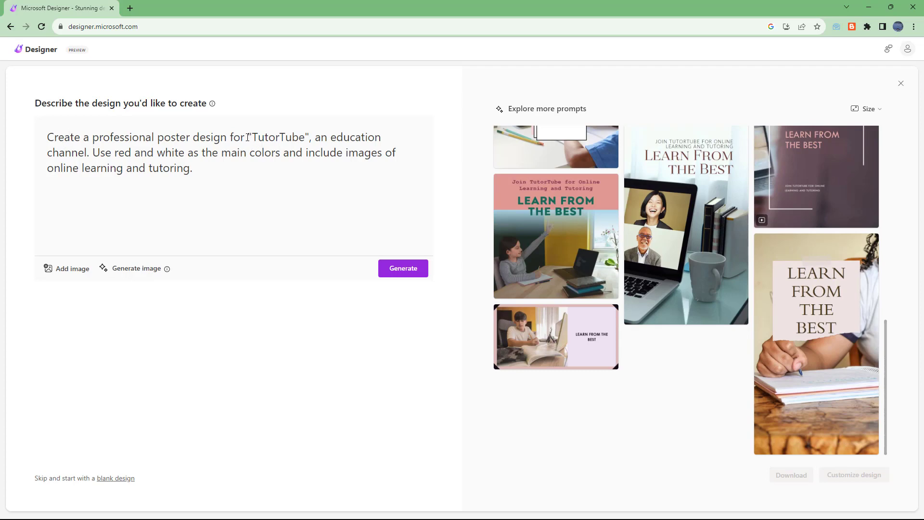
type("channel n")
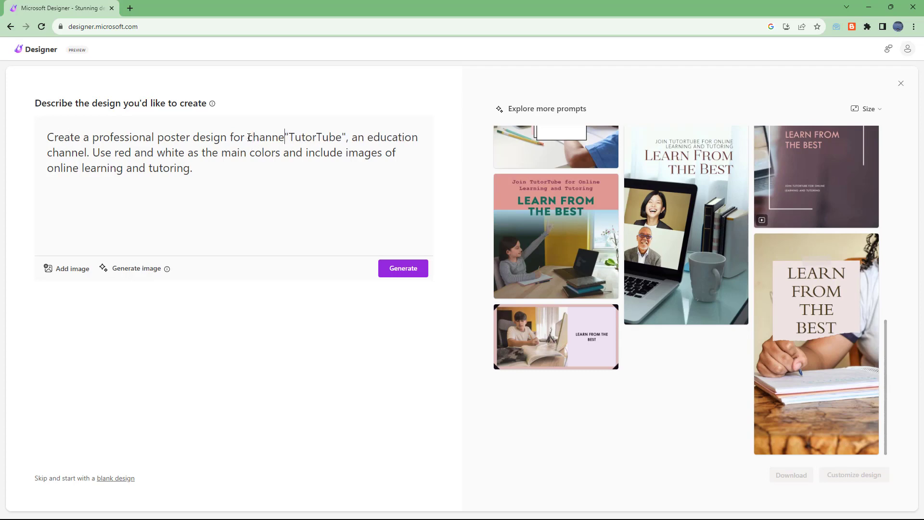
type("amed")
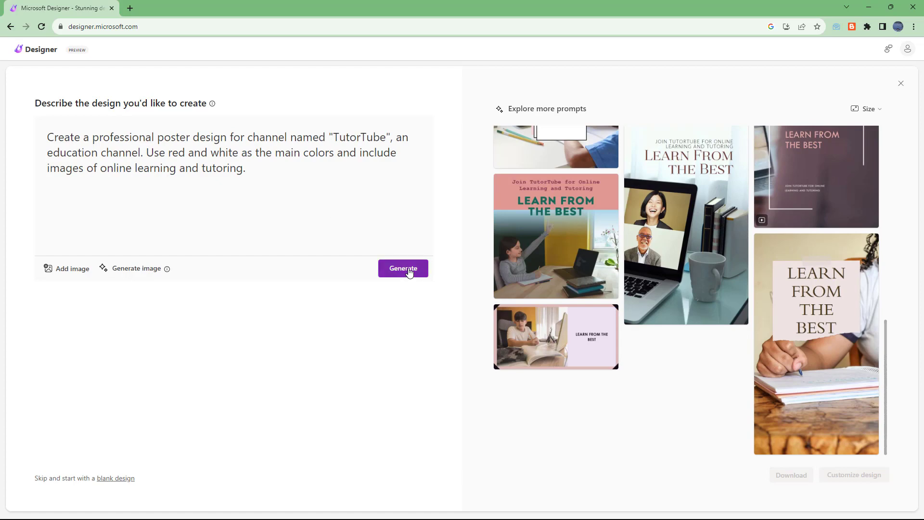
left_click(409, 271)
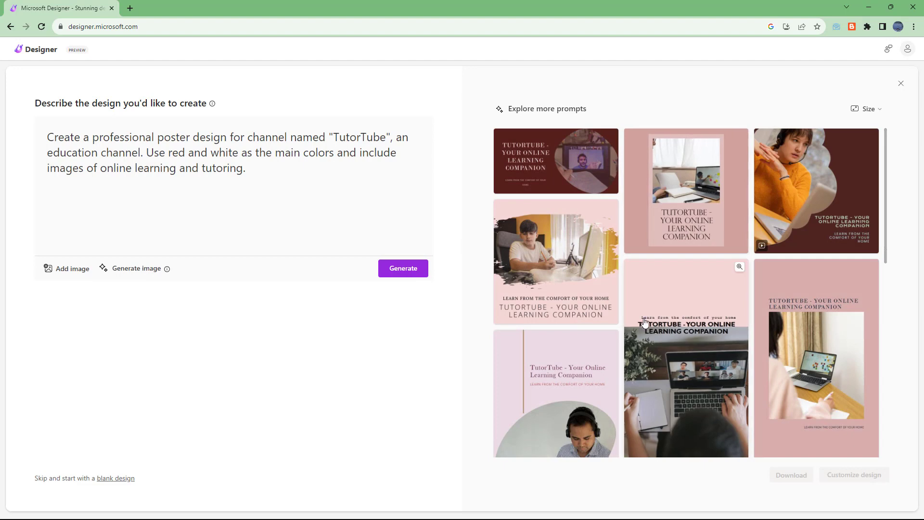
- Select the laptop poster 'TutorTube - Your Online Learning Companion' and show its download options
scroll(639, 342, "down", 5)
scroll(693, 318, "up", 5)
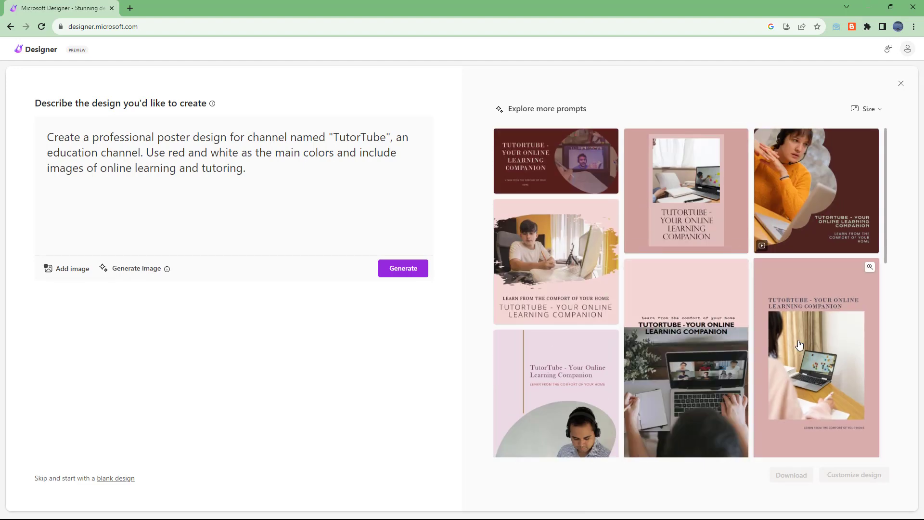
scroll(799, 345, "down", 4)
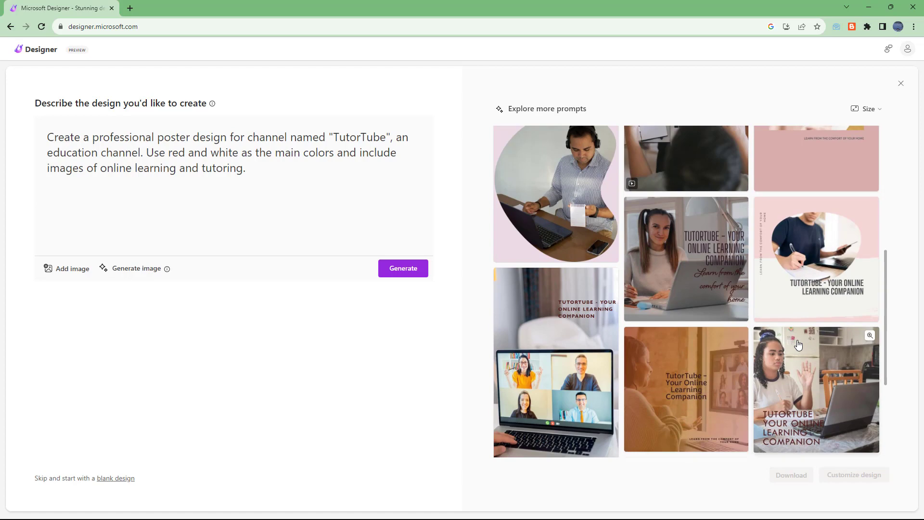
scroll(741, 308, "up", 4)
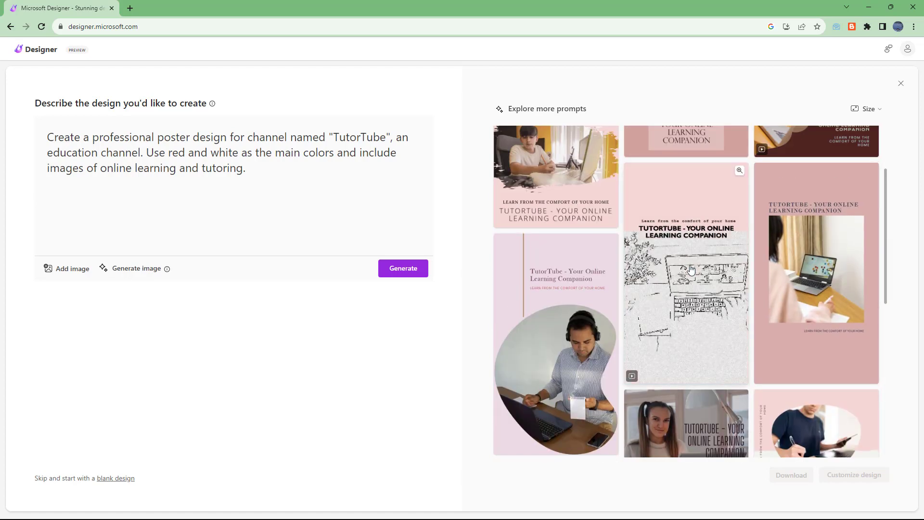
left_click(706, 274)
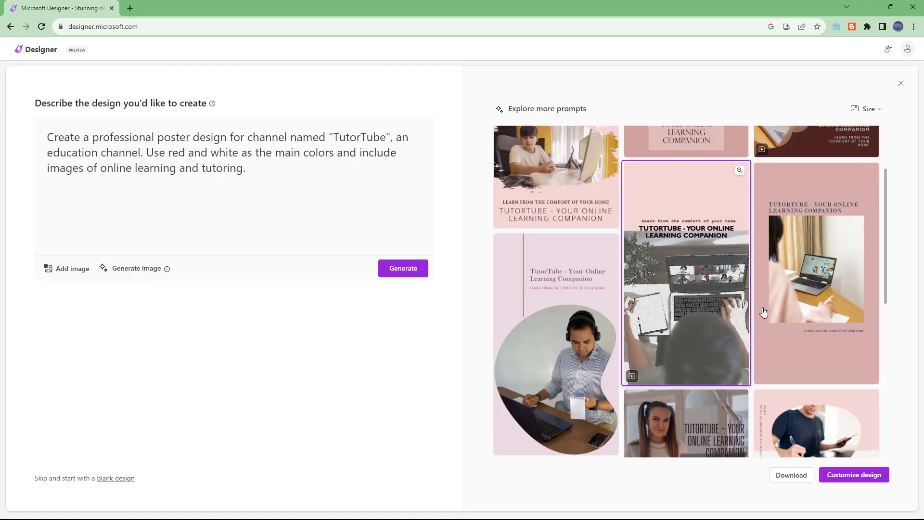
left_click(785, 479)
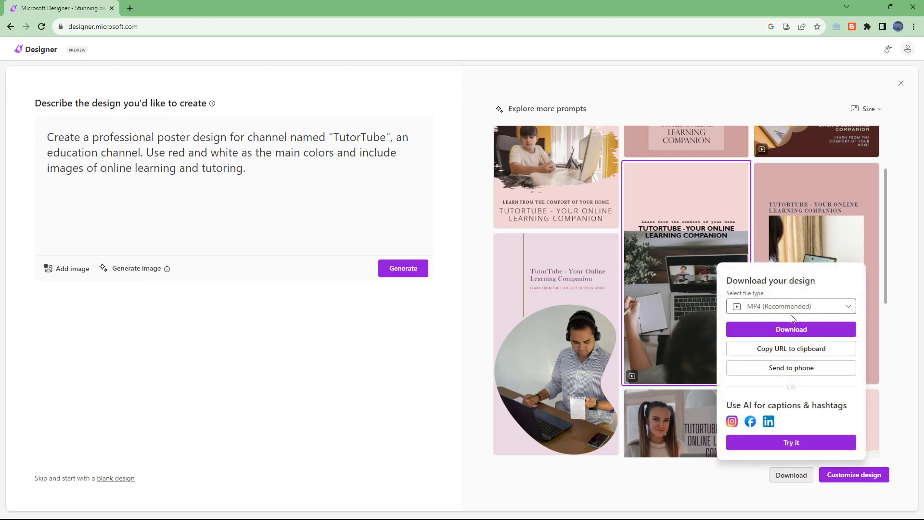
- Download the poster as a PNG saved as Designer.png, then close the image preview and subscribe prompt
left_click(797, 312)
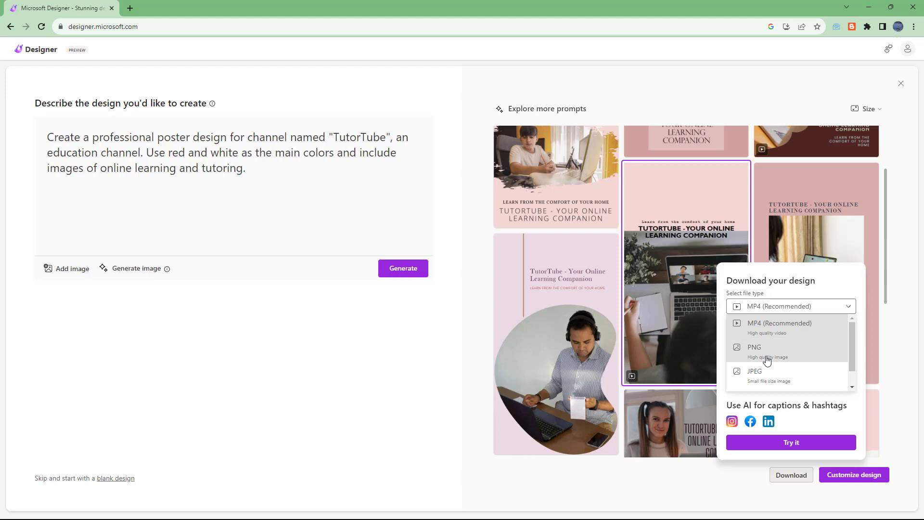
left_click(759, 347)
left_click(791, 330)
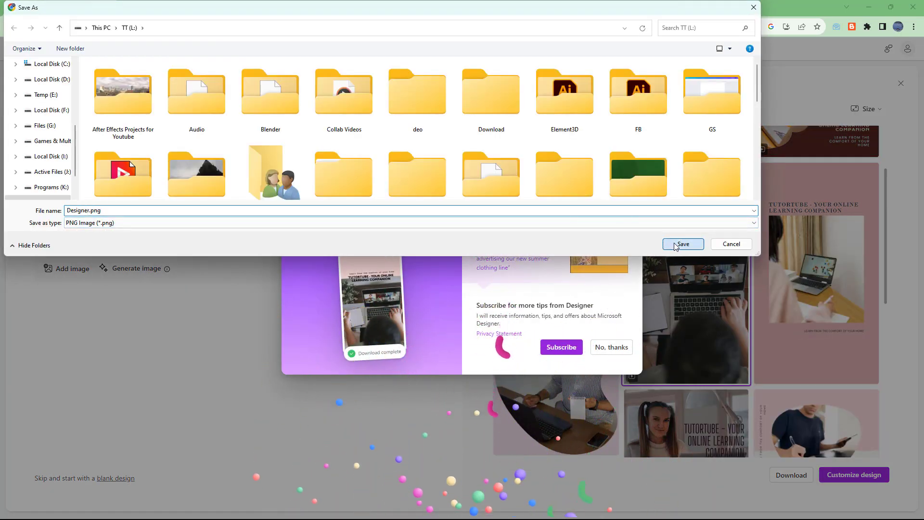
left_click(683, 244)
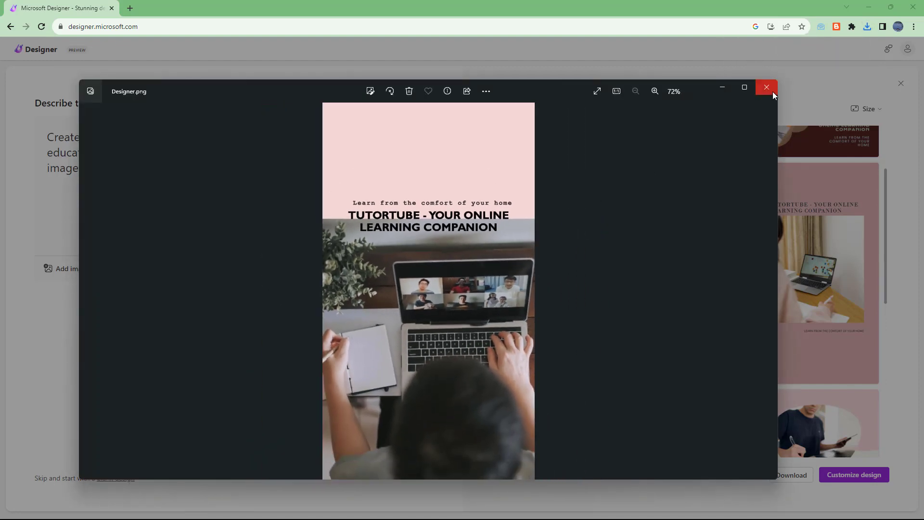
left_click(767, 91)
left_click(625, 197)
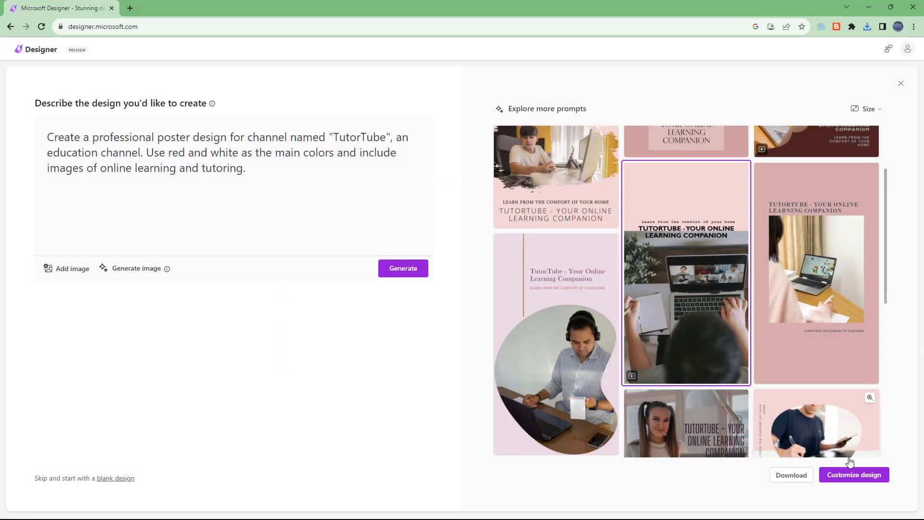
- Open the laptop poster in the editor and move the 'Learn from the comfort of your home' tagline up
left_click(728, 370)
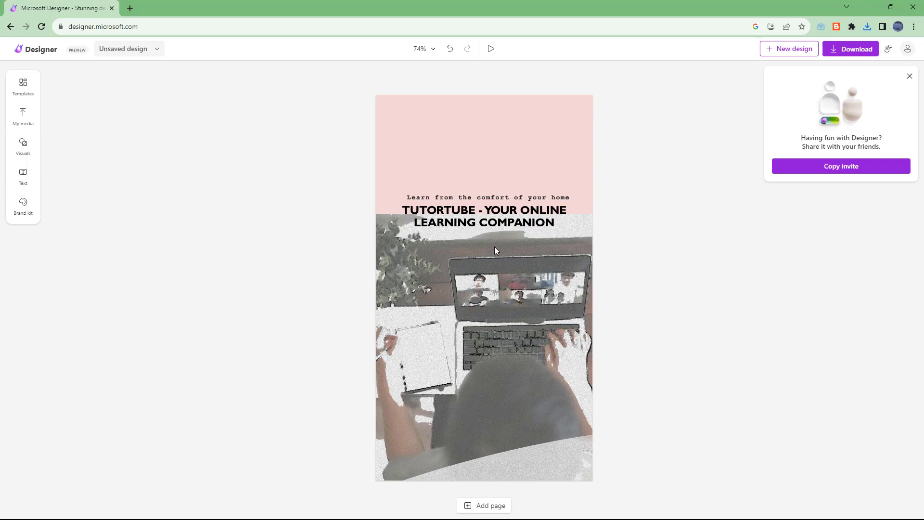
left_click(486, 196)
left_click_drag(490, 173, 483, 173)
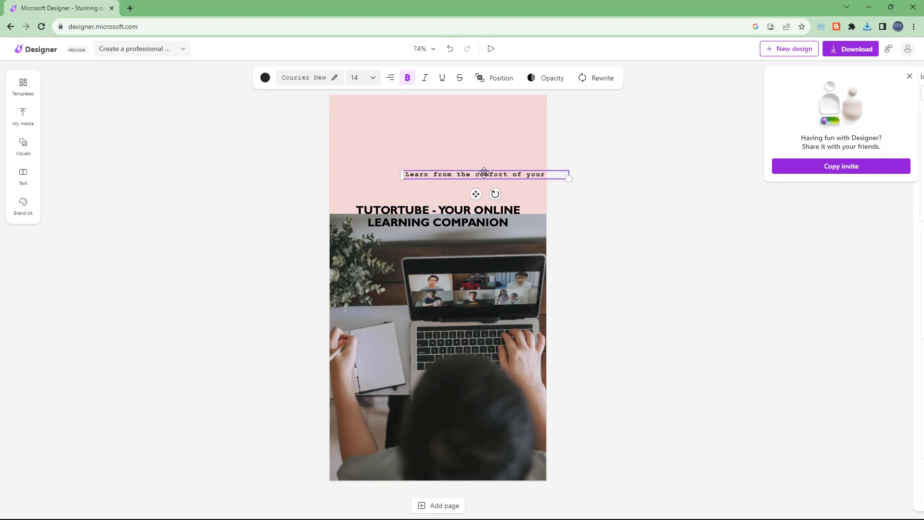